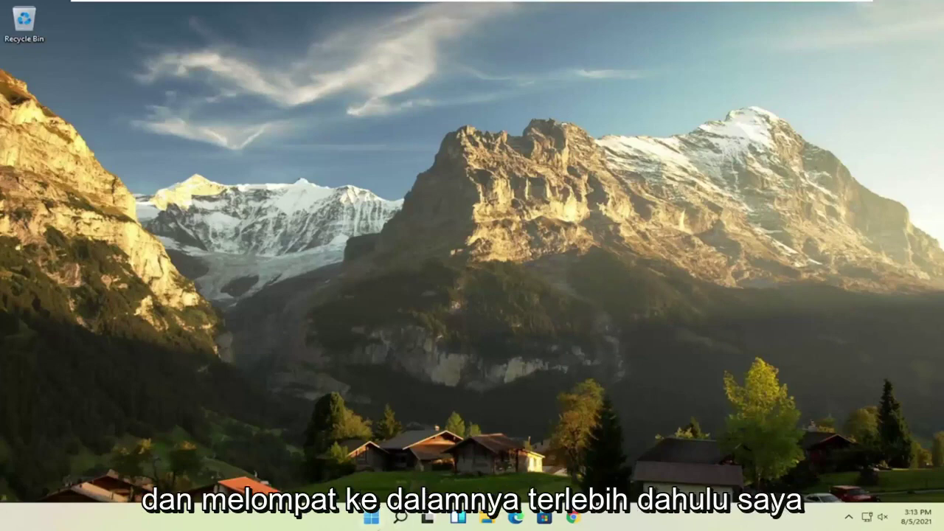
- Disable Microsoft OneDrive in Task Manager's Startup apps list
{"action": "right_click", "coordinate": [371, 519]}
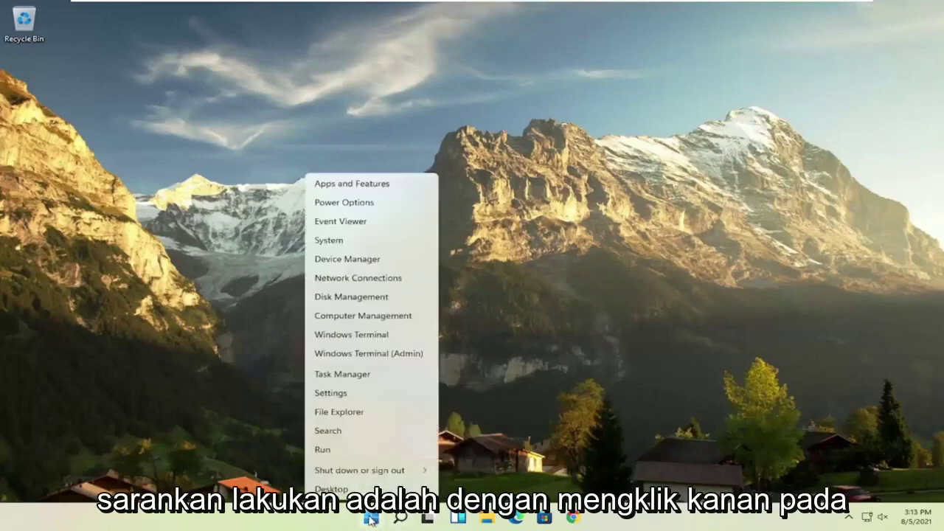
{"action": "left_click", "coordinate": [349, 380]}
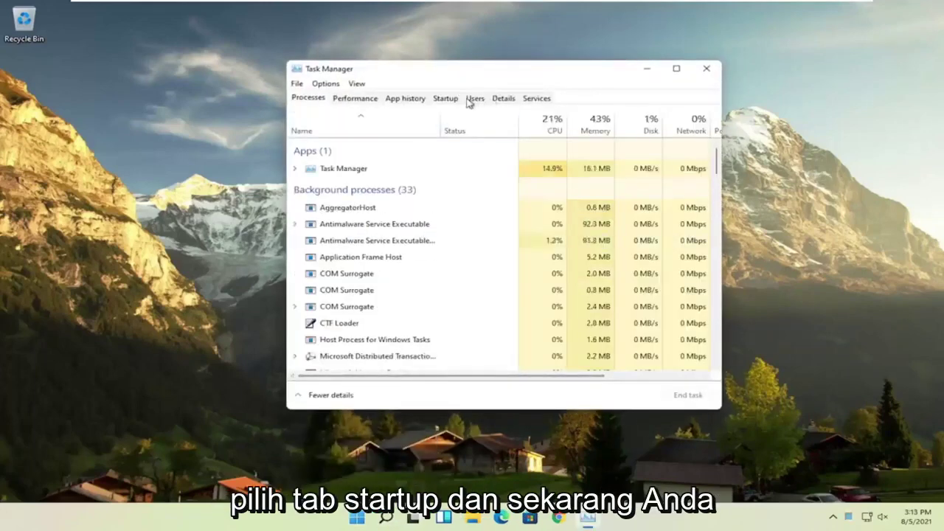
{"action": "left_click", "coordinate": [445, 99]}
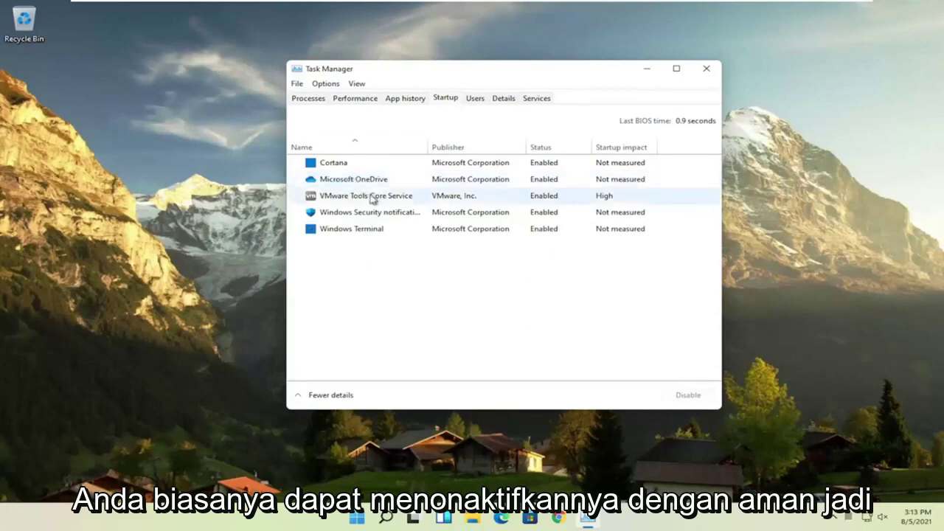
{"action": "left_click", "coordinate": [342, 187]}
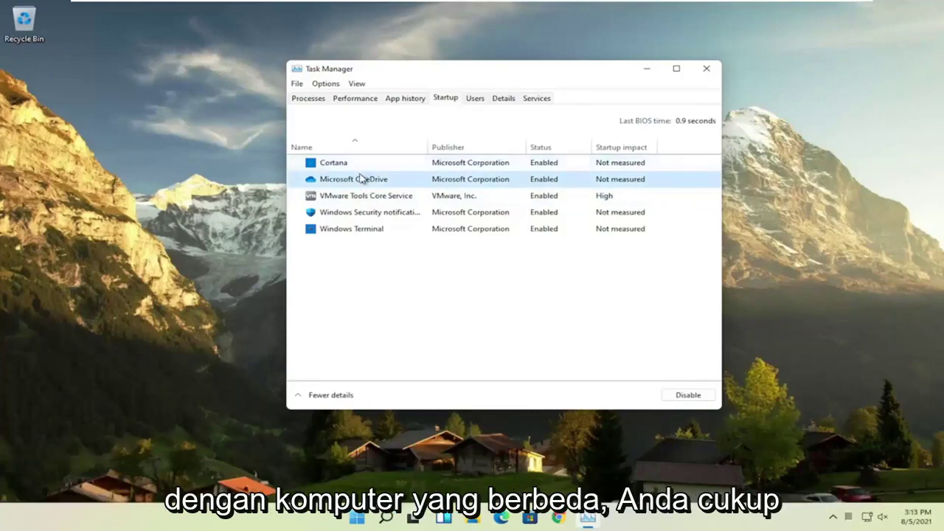
{"action": "left_click", "coordinate": [688, 397]}
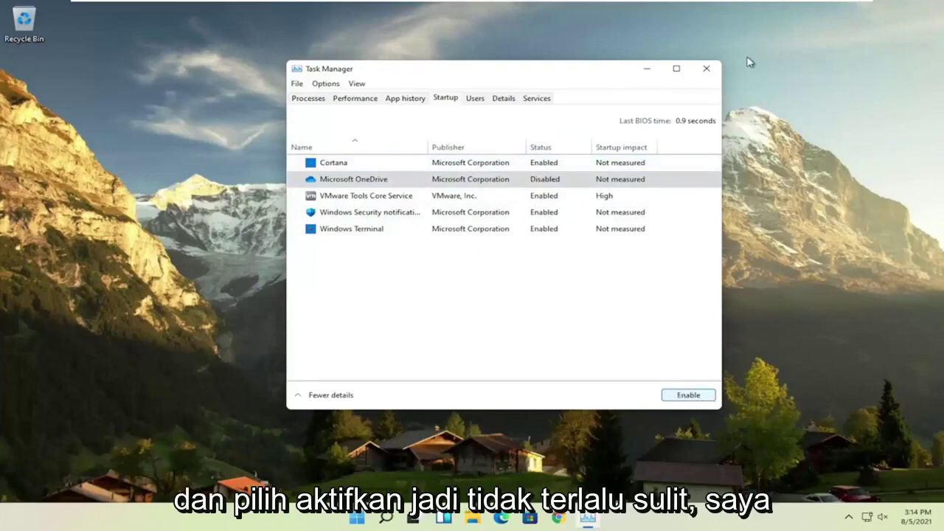
- Close Task Manager and open the Apps & features page by searching 'apps'
{"action": "left_click", "coordinate": [704, 69]}
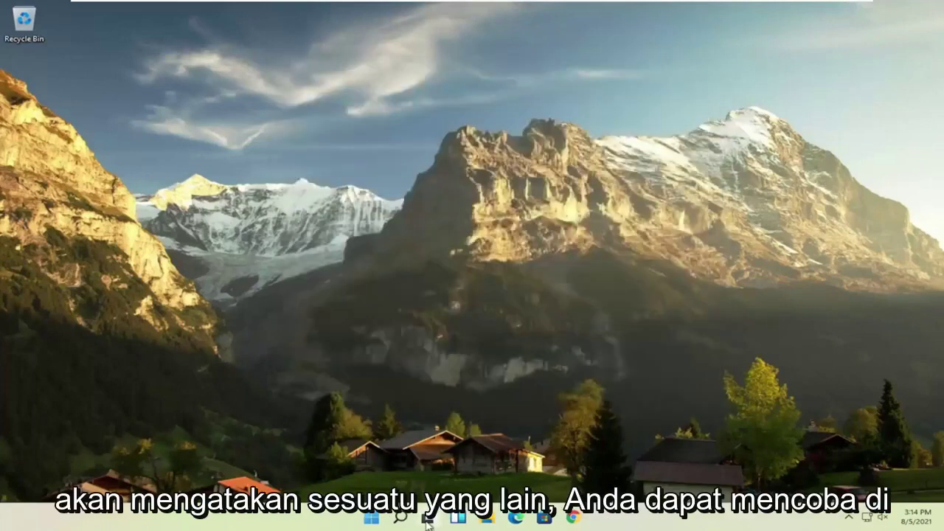
{"action": "mouse_move", "coordinate": [428, 518]}
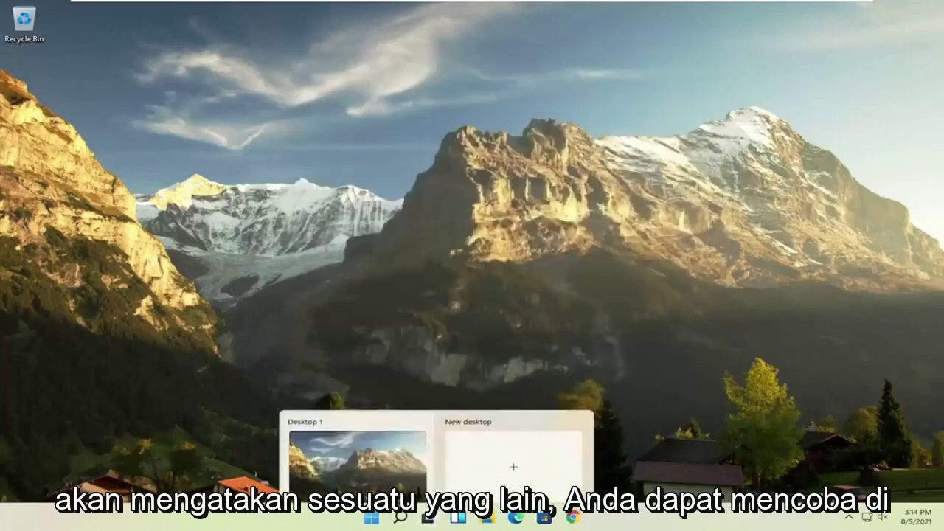
{"action": "left_click", "coordinate": [400, 518]}
{"action": "type", "text": "apps"}
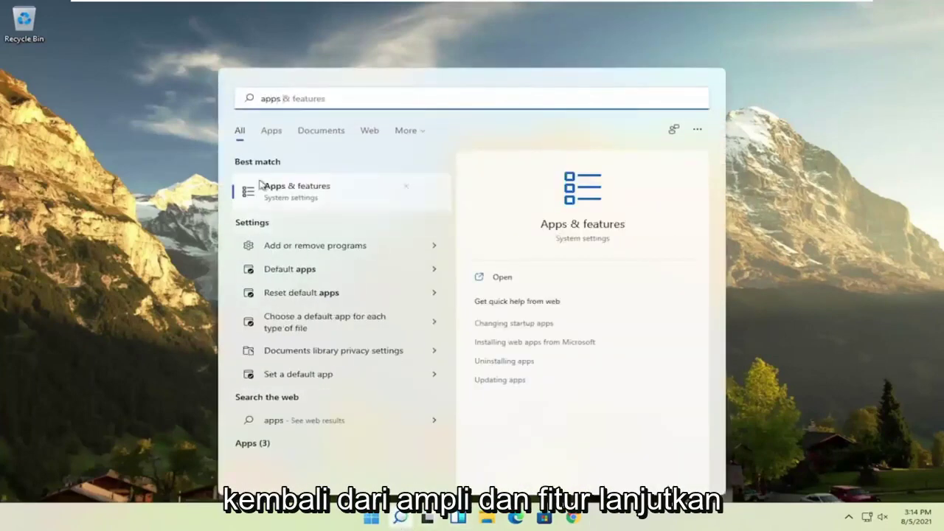
{"action": "left_click", "coordinate": [290, 191]}
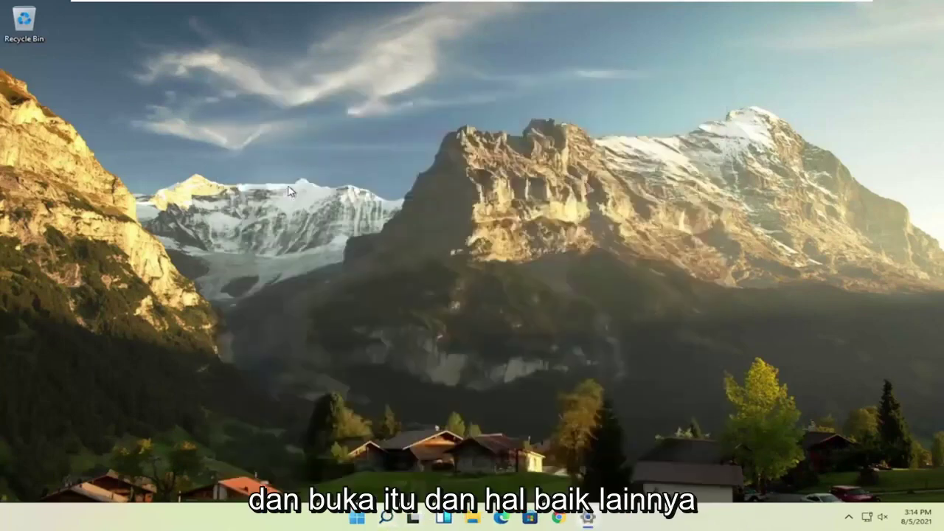
- Find CCleaner in the installed apps and view its uninstall option without removing it
{"action": "scroll", "coordinate": [453, 231], "scroll_direction": "down", "scroll_amount": 3}
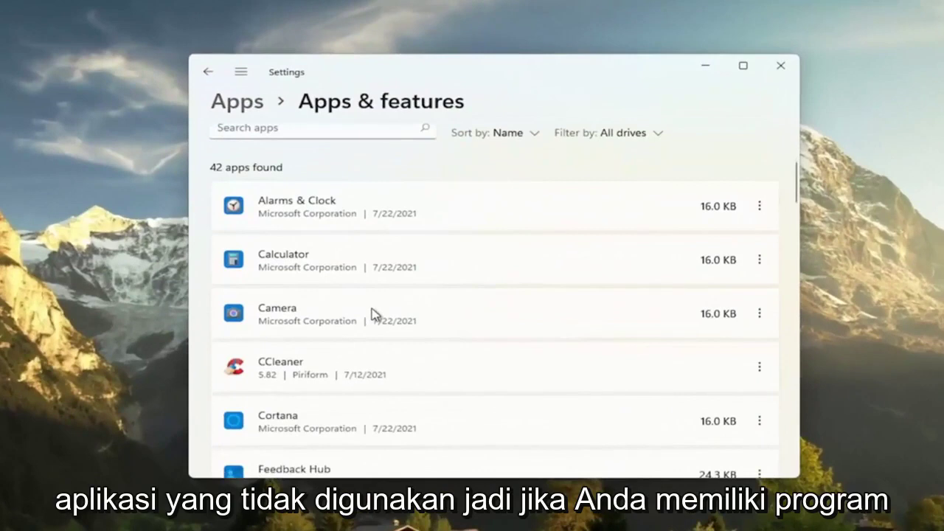
{"action": "scroll", "coordinate": [372, 314], "scroll_direction": "down", "scroll_amount": 1}
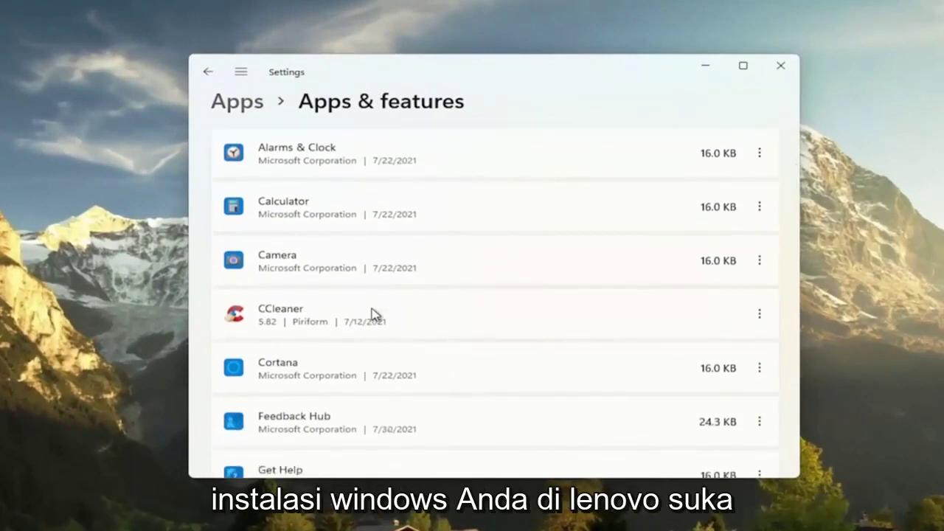
{"action": "left_click", "coordinate": [768, 317]}
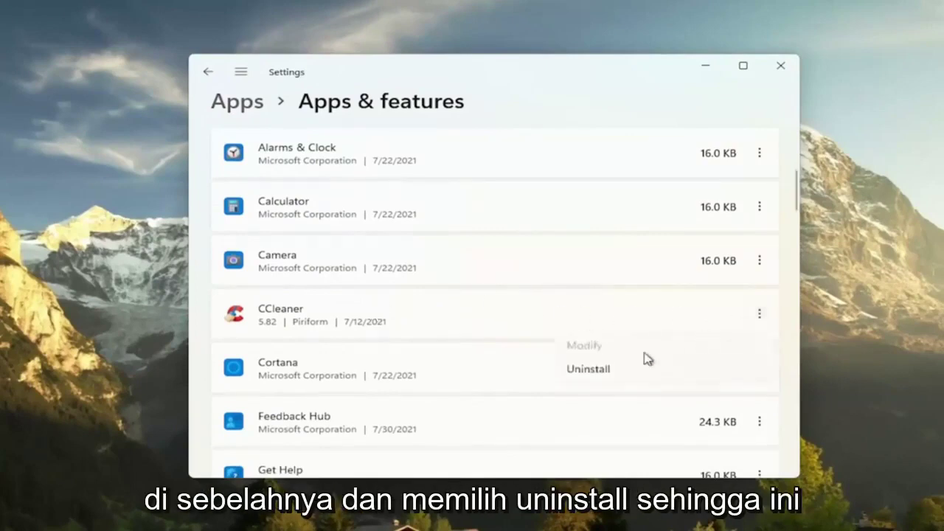
{"action": "left_click", "coordinate": [607, 80]}
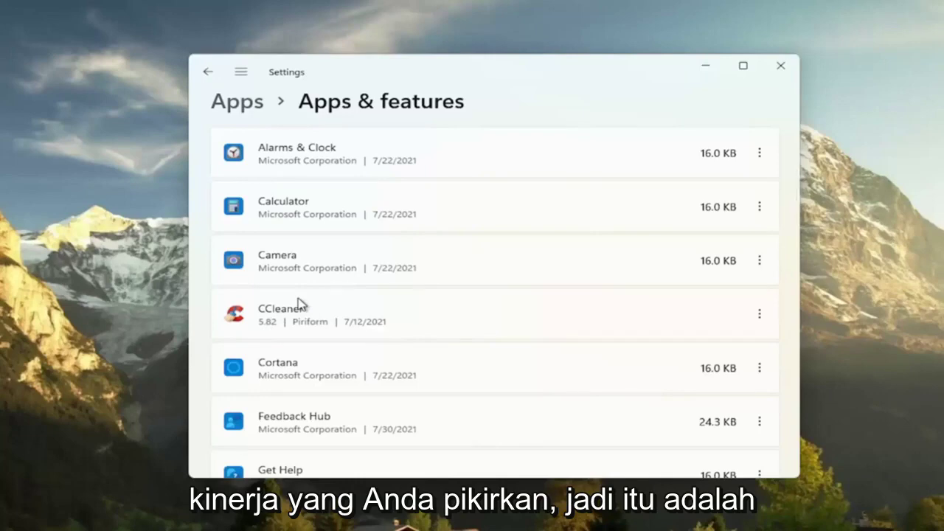
- Close Settings and apply the 'Adjust for best performance' visual effects preset
{"action": "left_click", "coordinate": [781, 66]}
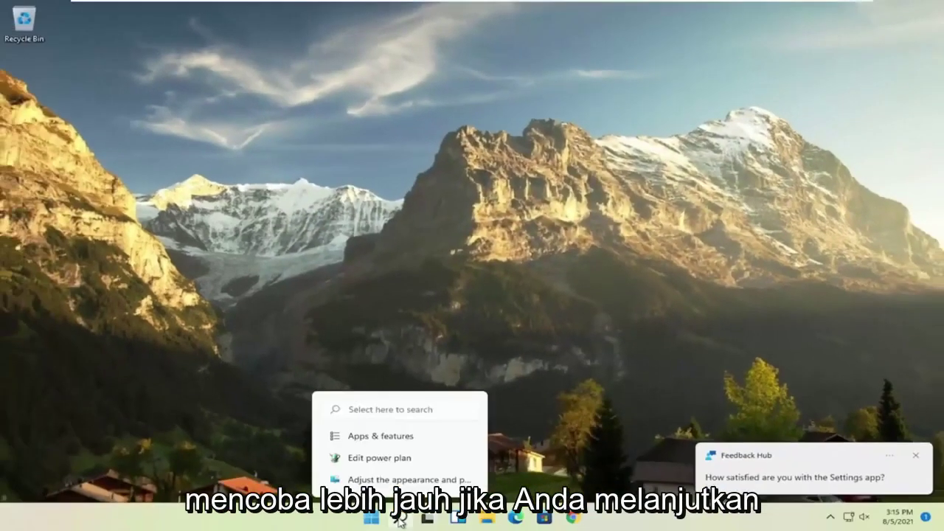
{"action": "left_click", "coordinate": [396, 520]}
{"action": "type", "text": "adjust"}
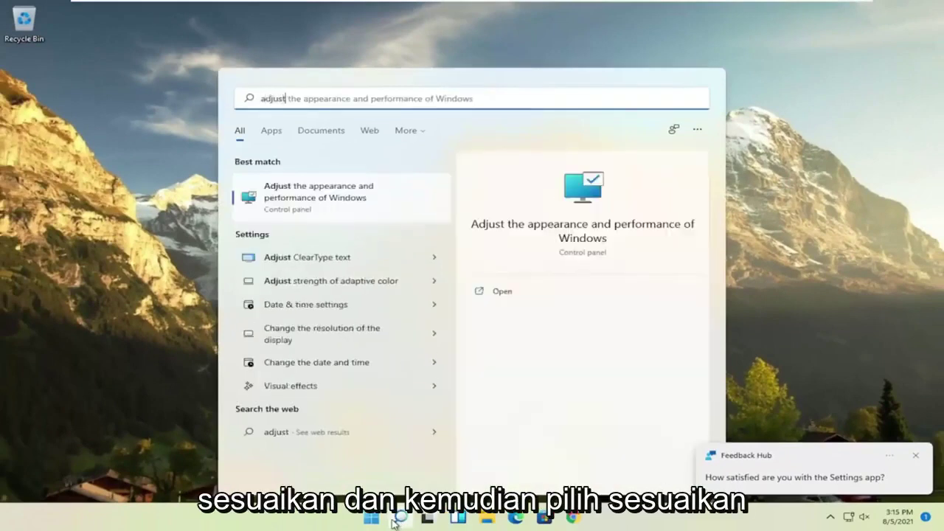
{"action": "left_click", "coordinate": [355, 200]}
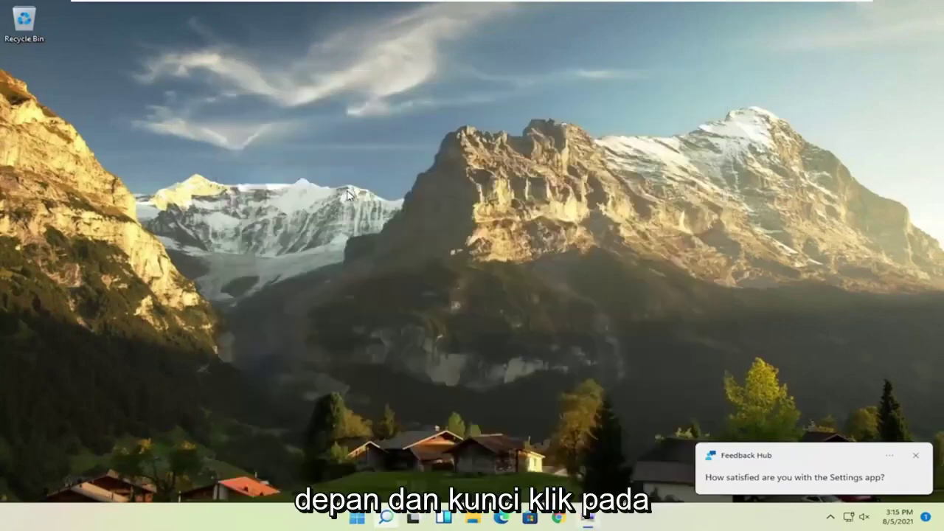
{"action": "left_click_drag", "start_coordinate": [203, 54], "coordinate": [403, 48]}
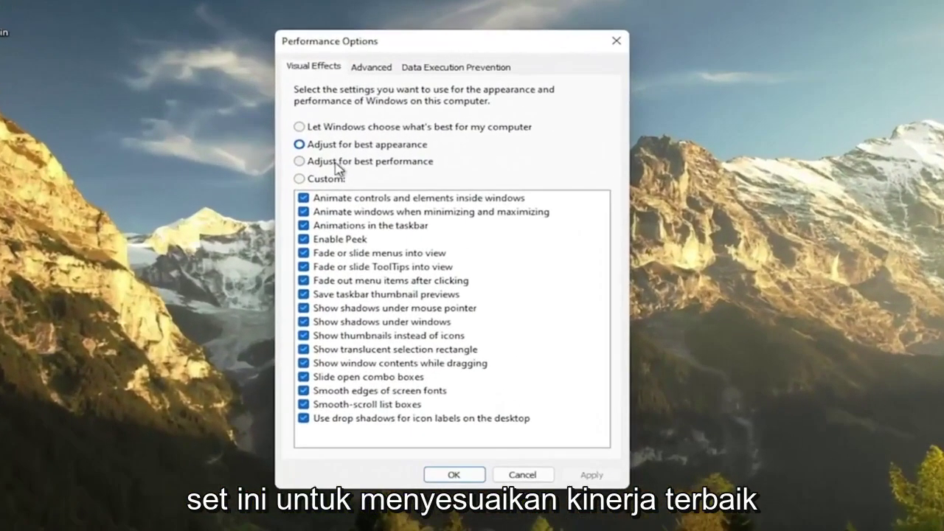
{"action": "left_click", "coordinate": [304, 144]}
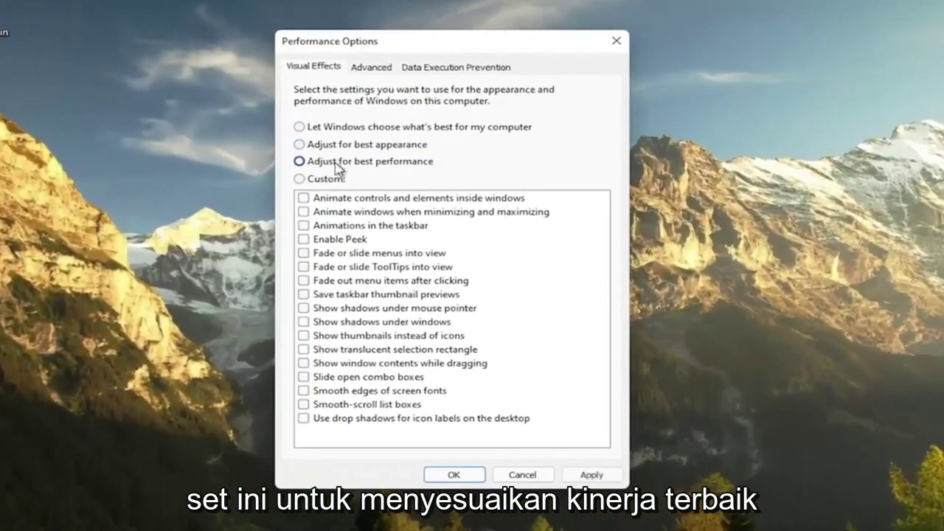
{"action": "left_click", "coordinate": [591, 474]}
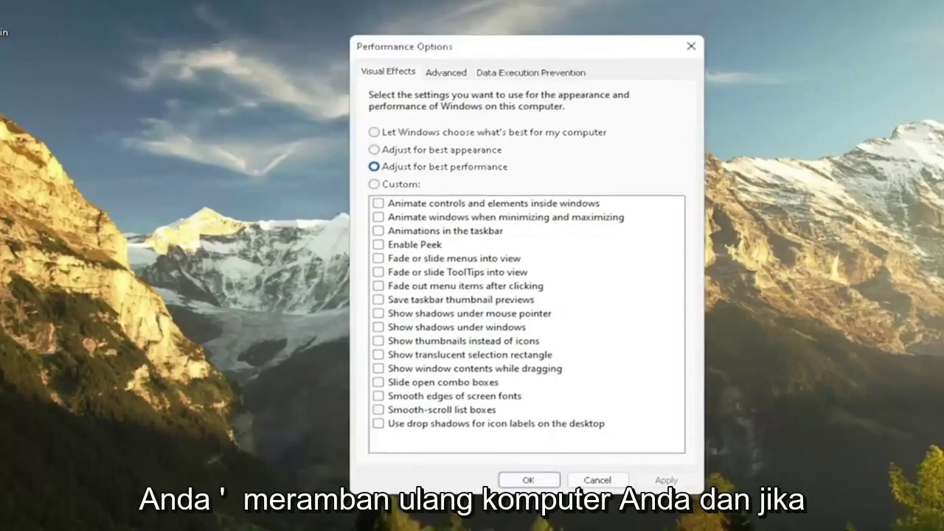
- Customize visual effects with Show window contents while dragging on, then open Control Panel
{"action": "key", "text": "super"}
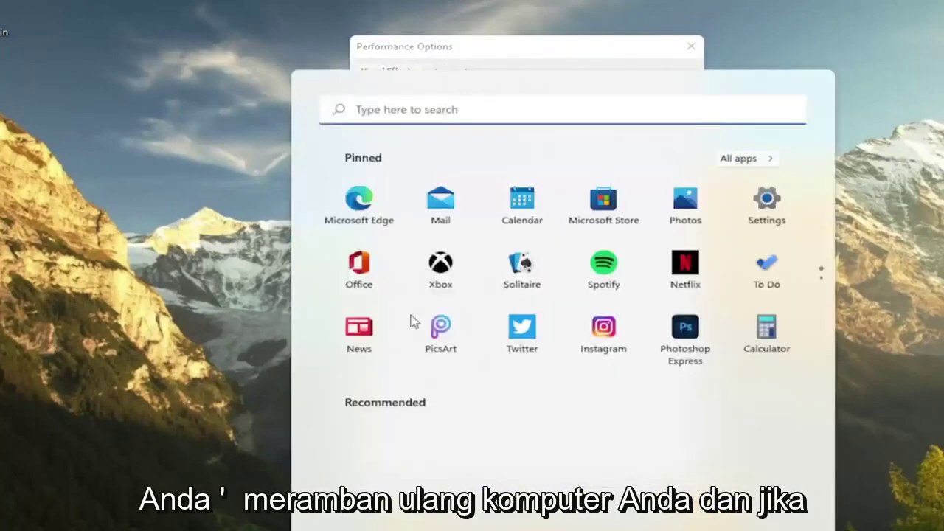
{"action": "left_click", "coordinate": [526, 210]}
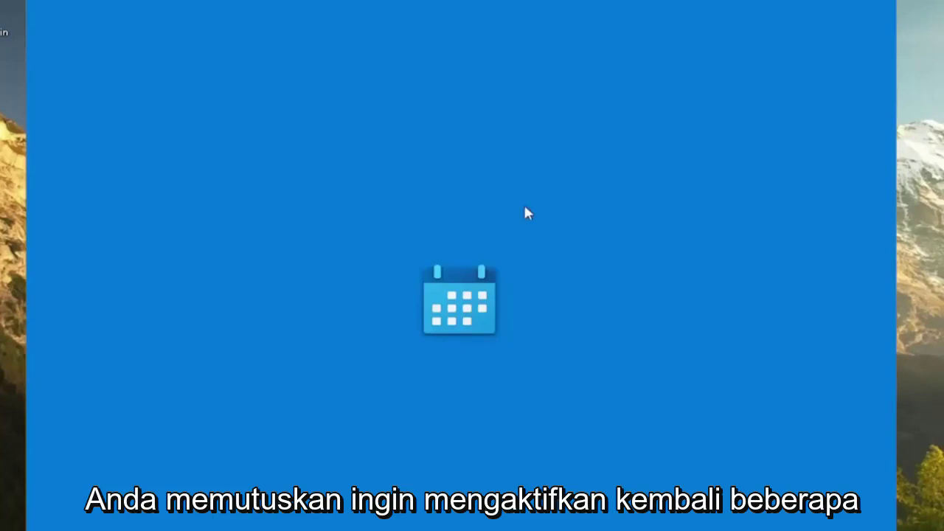
{"action": "left_click", "coordinate": [885, 4]}
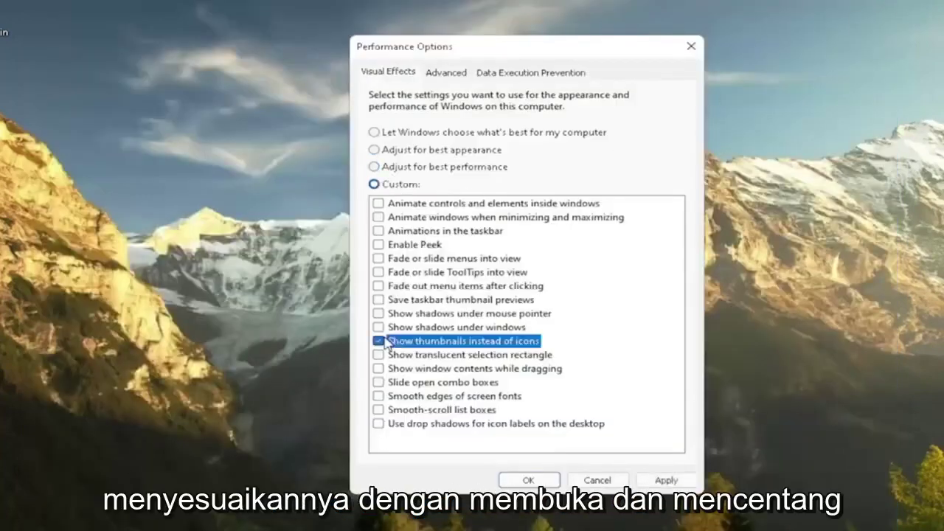
{"action": "left_click", "coordinate": [378, 286]}
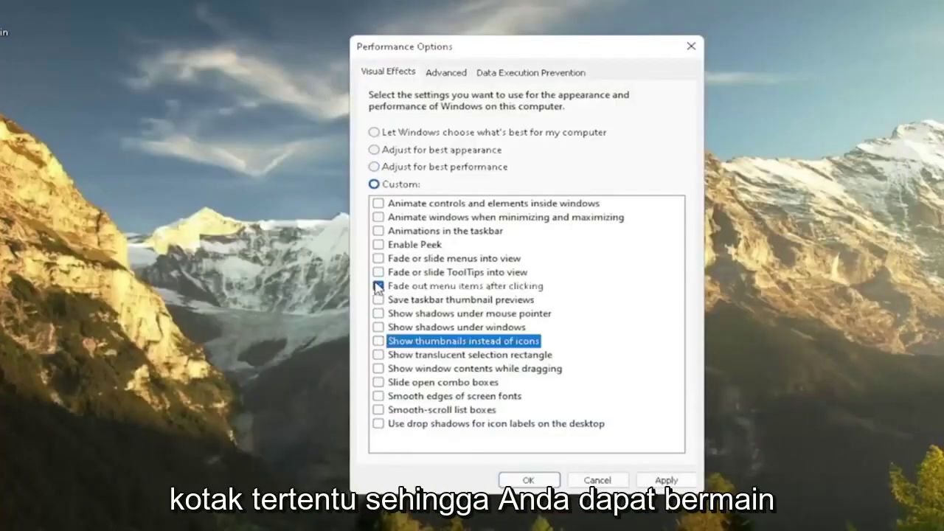
{"action": "left_click", "coordinate": [378, 286]}
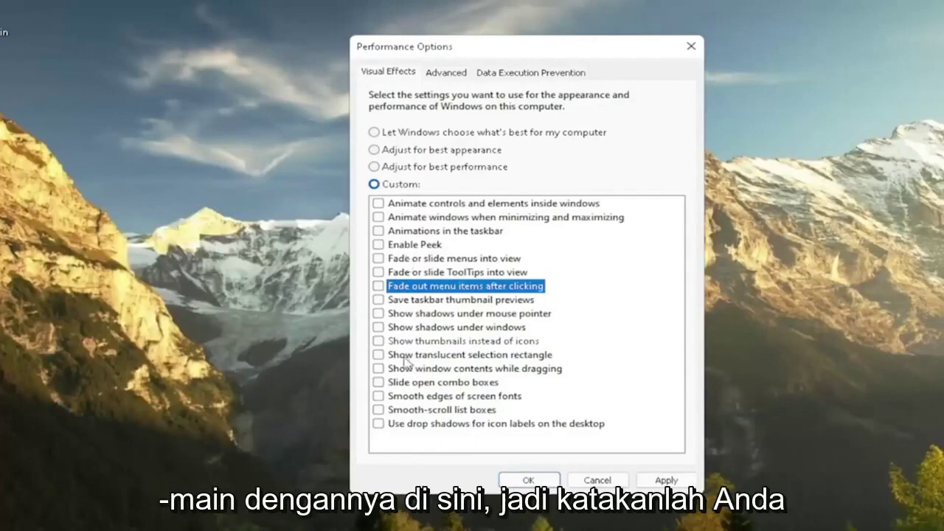
{"action": "mouse_move", "coordinate": [580, 57]}
{"action": "left_mouse_down"}
{"action": "mouse_move", "coordinate": [325, 72]}
{"action": "mouse_move", "coordinate": [582, 73]}
{"action": "left_mouse_up"}
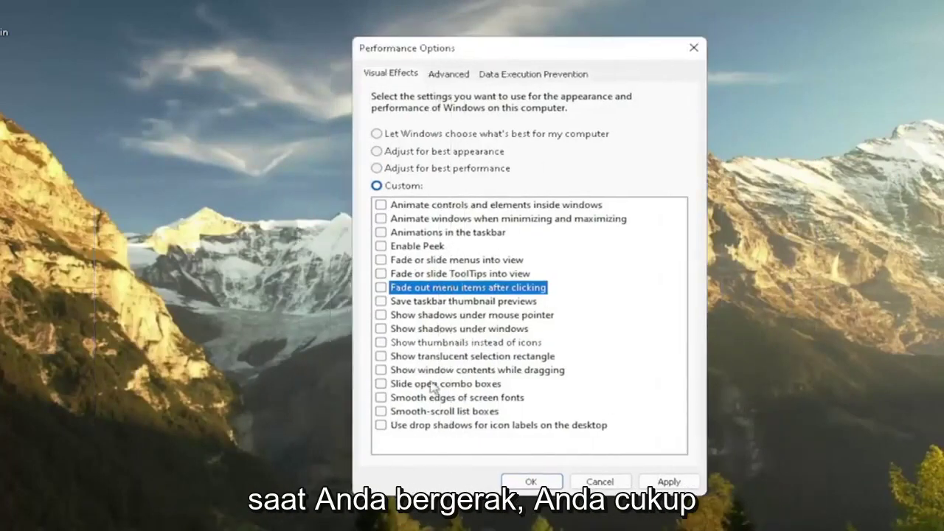
{"action": "left_click", "coordinate": [405, 370]}
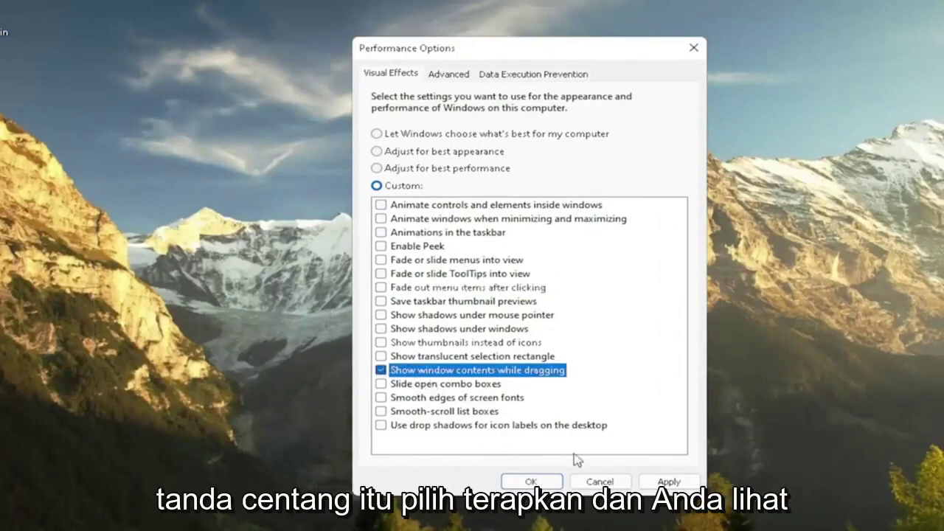
{"action": "left_click", "coordinate": [668, 482]}
{"action": "mouse_move", "coordinate": [527, 53]}
{"action": "left_mouse_down"}
{"action": "mouse_move", "coordinate": [618, 53]}
{"action": "mouse_move", "coordinate": [529, 51]}
{"action": "left_mouse_up"}
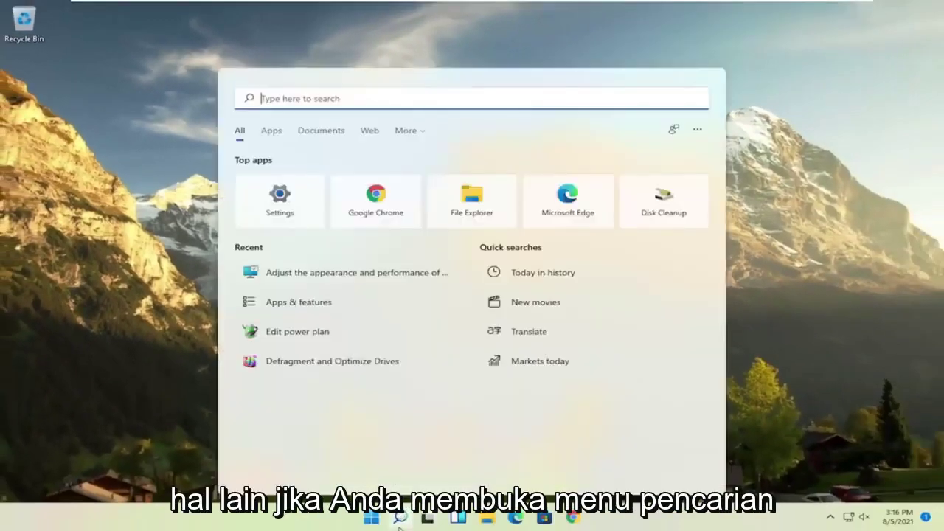
{"action": "type", "text": "control"}
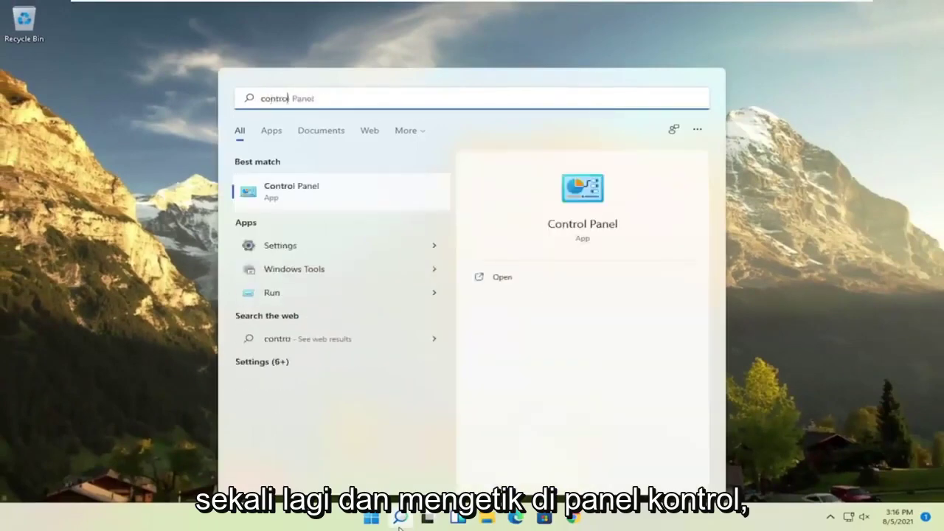
{"action": "left_click", "coordinate": [301, 196]}
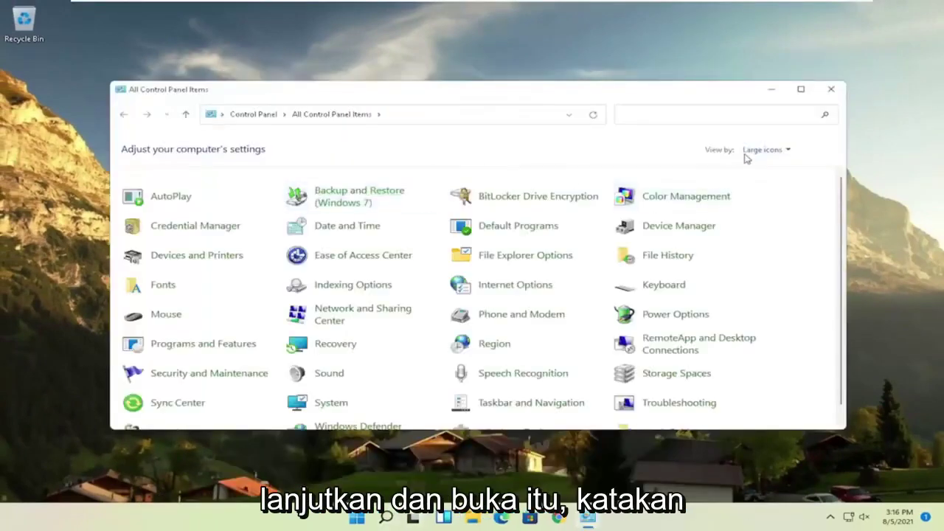
- View Control Panel as Large icons and select the High performance plan in Power Options
{"action": "left_click", "coordinate": [748, 152]}
{"action": "left_click", "coordinate": [773, 181]}
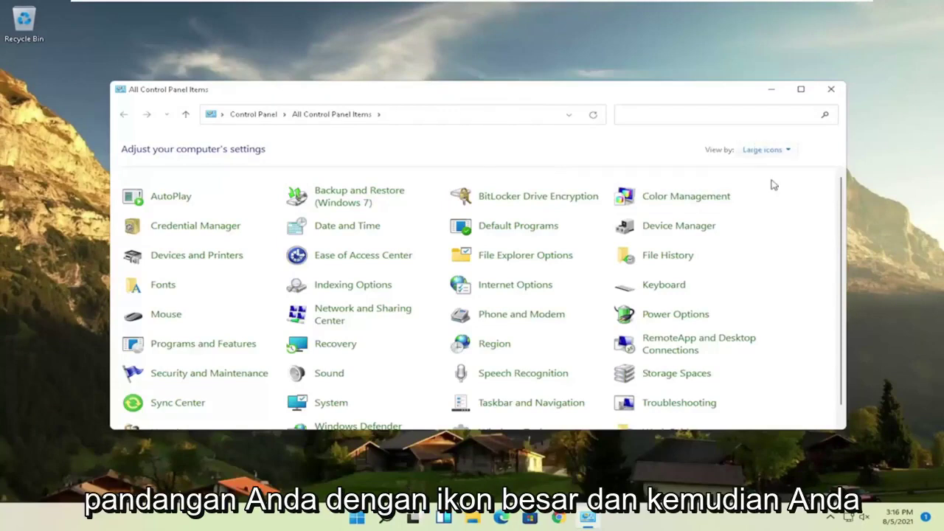
{"action": "left_click", "coordinate": [672, 316]}
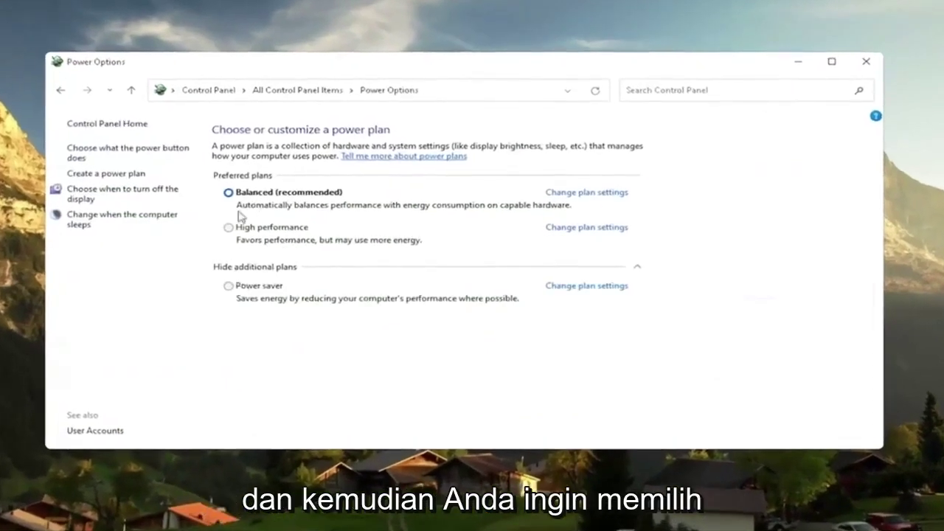
{"action": "left_click", "coordinate": [260, 267]}
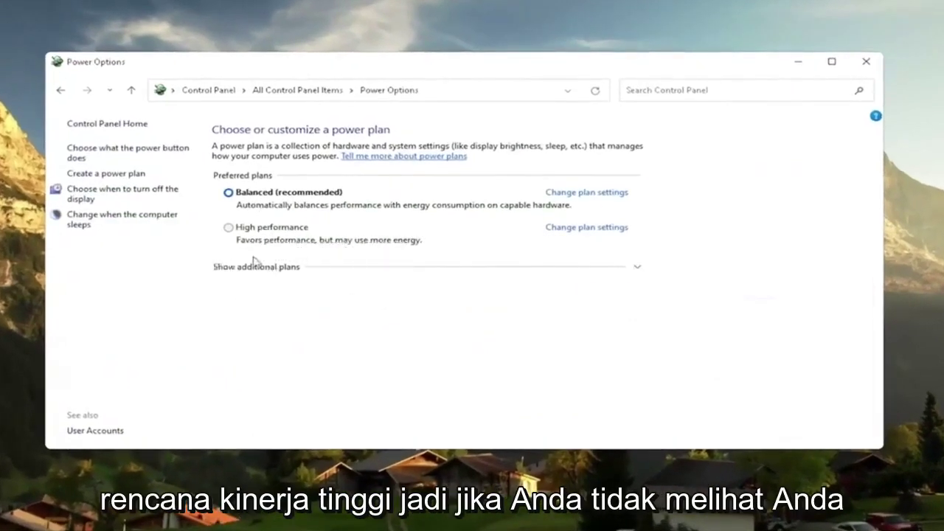
{"action": "left_click", "coordinate": [260, 270]}
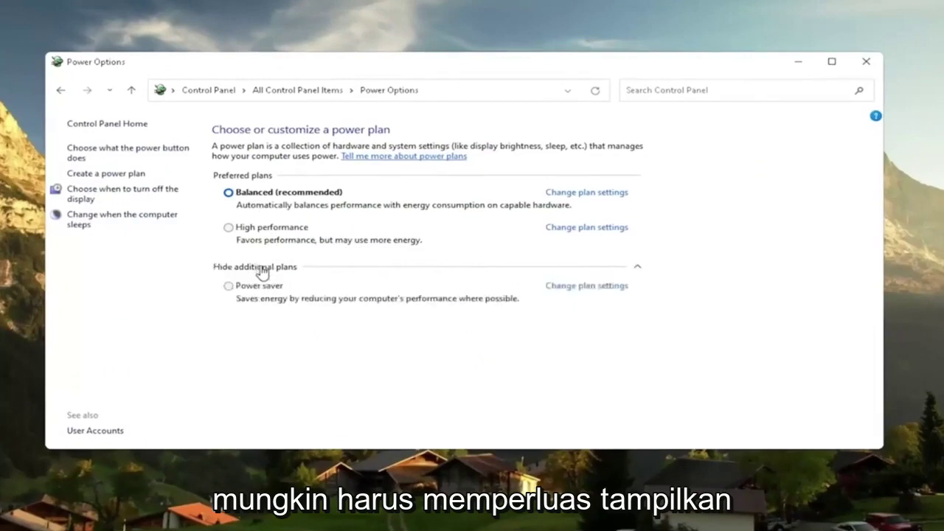
{"action": "left_click", "coordinate": [228, 227]}
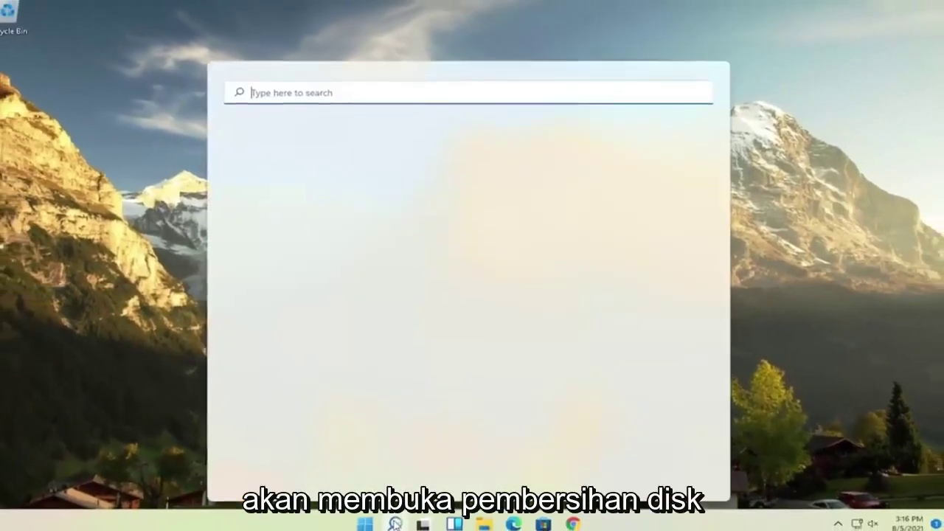
- Run Disk Cleanup on C: including system files and permanently delete the selected files
{"action": "type", "text": "disk clean"}
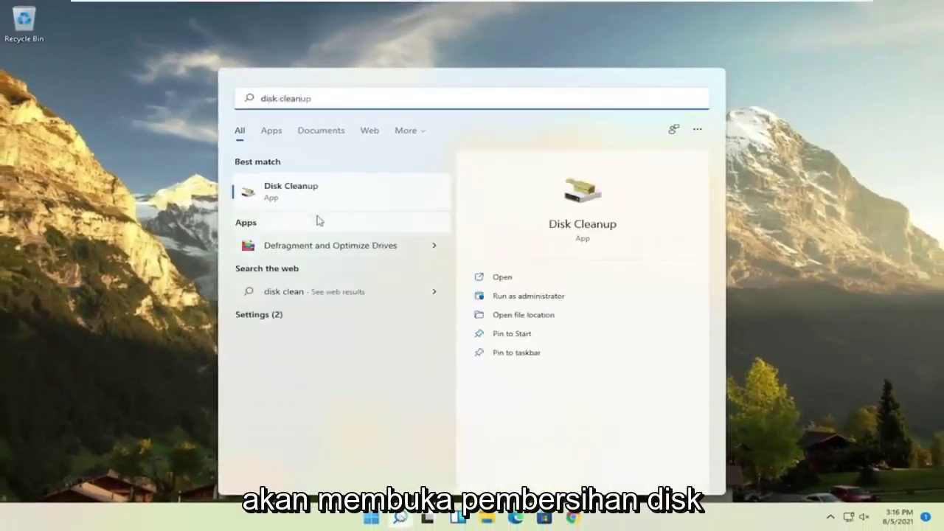
{"action": "left_click", "coordinate": [291, 189]}
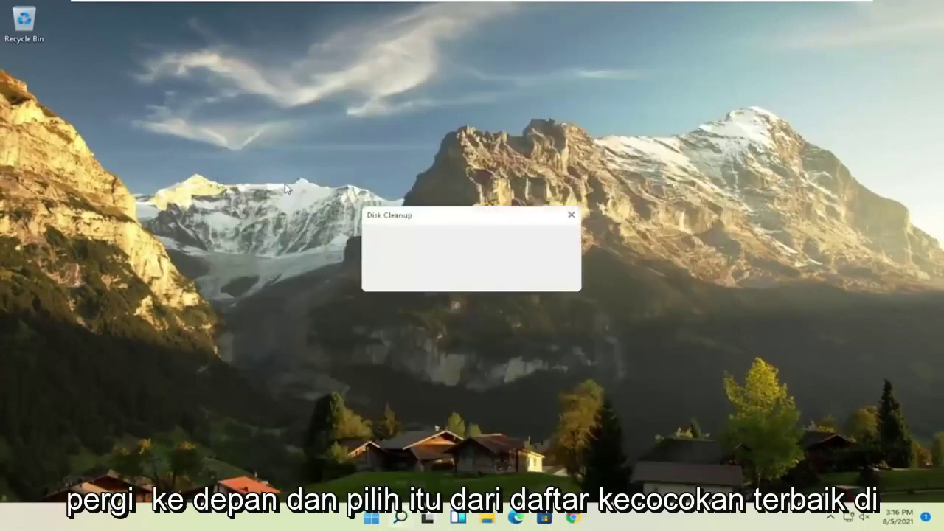
{"action": "left_click_drag", "start_coordinate": [237, 88], "coordinate": [440, 109]}
{"action": "left_click", "coordinate": [339, 307]}
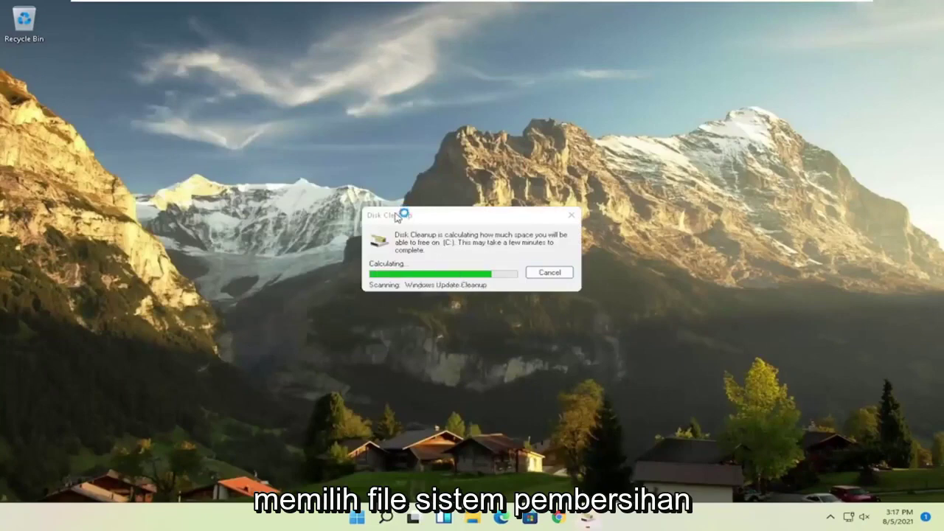
{"action": "left_click_drag", "start_coordinate": [236, 96], "coordinate": [438, 95]}
{"action": "left_click", "coordinate": [454, 342]}
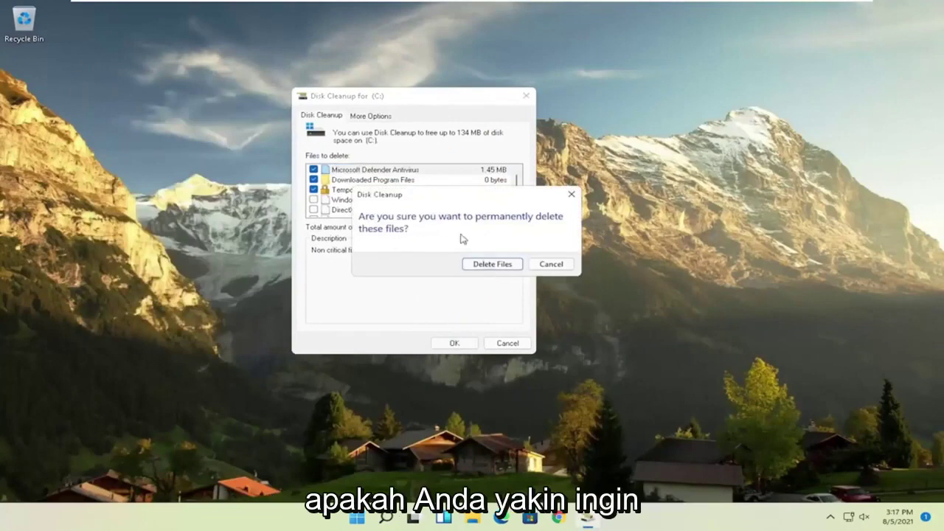
{"action": "left_click", "coordinate": [494, 264]}
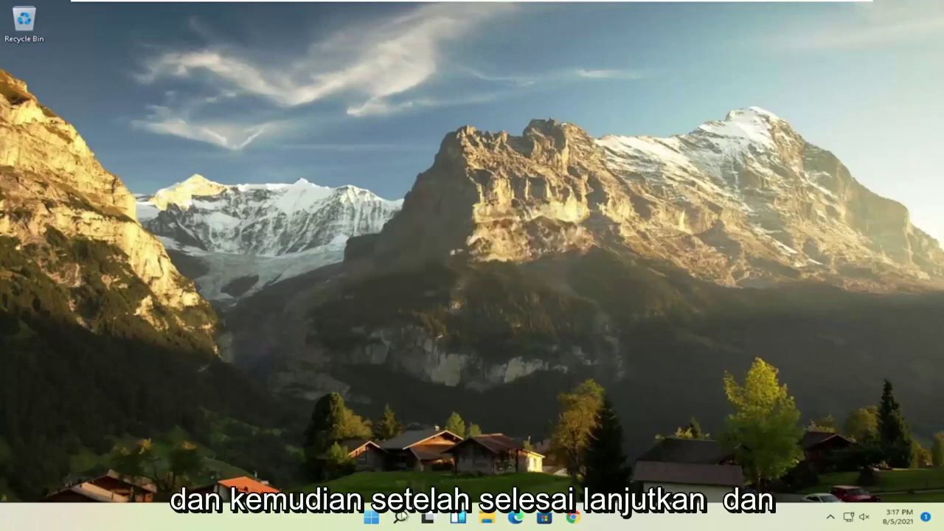
- Optimize drive (C:) in Defragment and Optimize Drives, found via a 'defrag' search, then close it
{"action": "left_click", "coordinate": [403, 518]}
{"action": "type", "text": "d"}
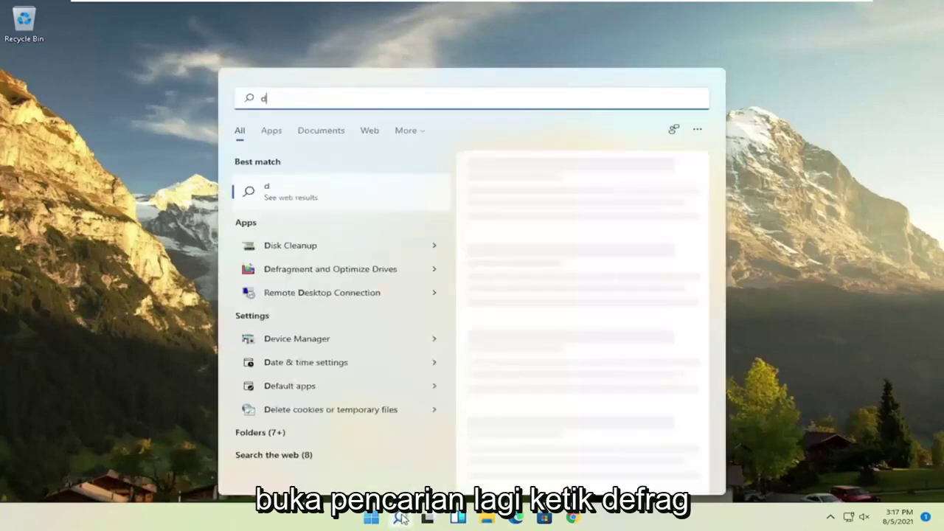
{"action": "type", "text": "isk"}
{"action": "key", "text": "ctrl+a"}
{"action": "type", "text": "defra"}
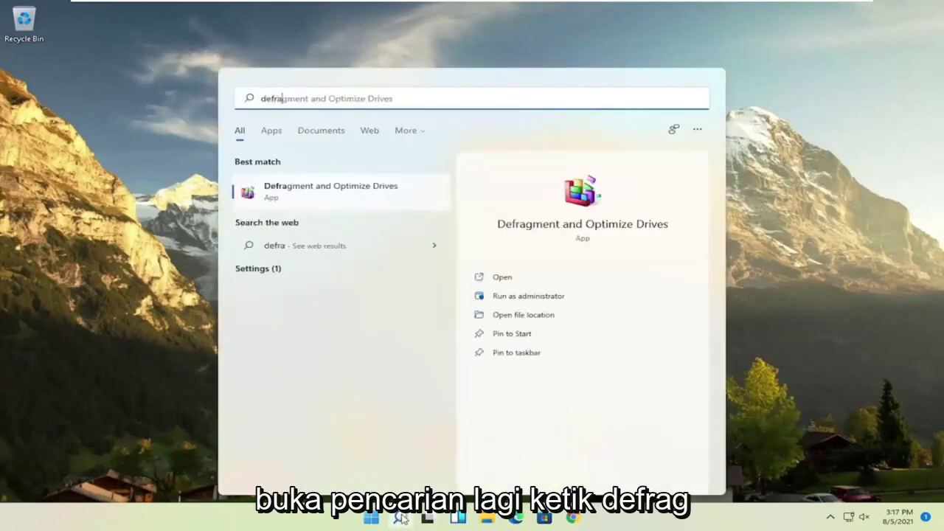
{"action": "type", "text": "g"}
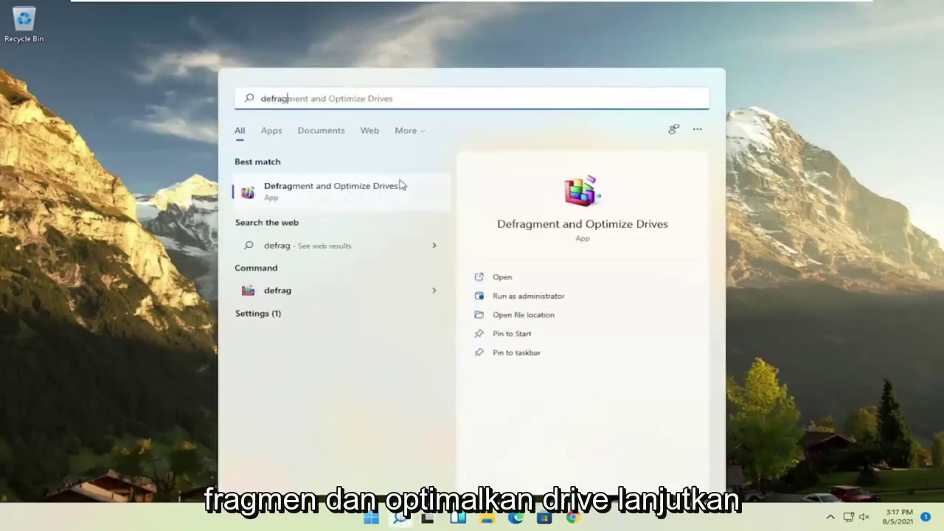
{"action": "left_click", "coordinate": [344, 198]}
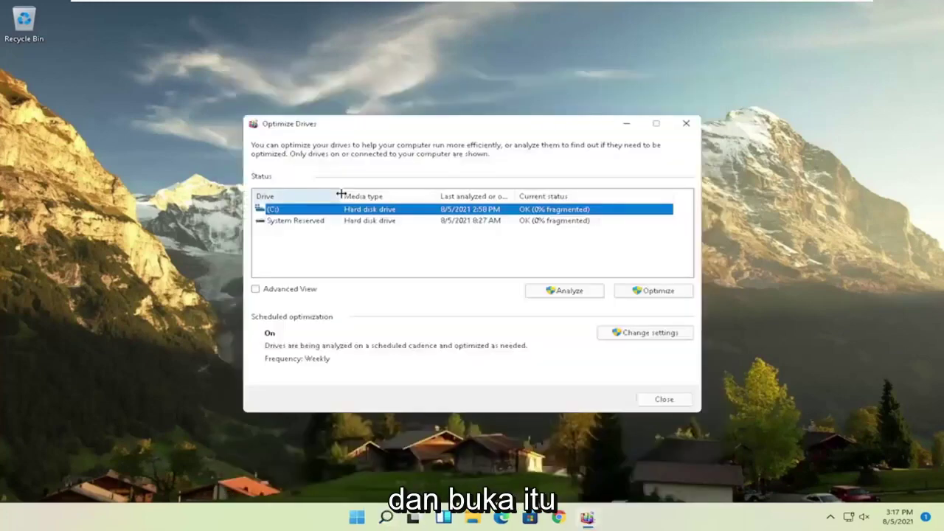
{"action": "left_click_drag", "start_coordinate": [391, 128], "coordinate": [376, 105]}
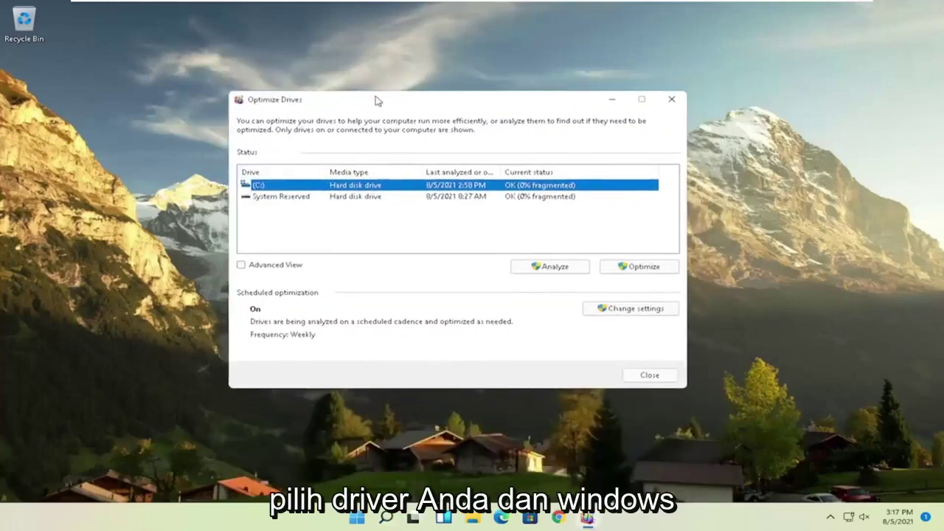
{"action": "left_click", "coordinate": [268, 197]}
{"action": "left_click", "coordinate": [267, 186]}
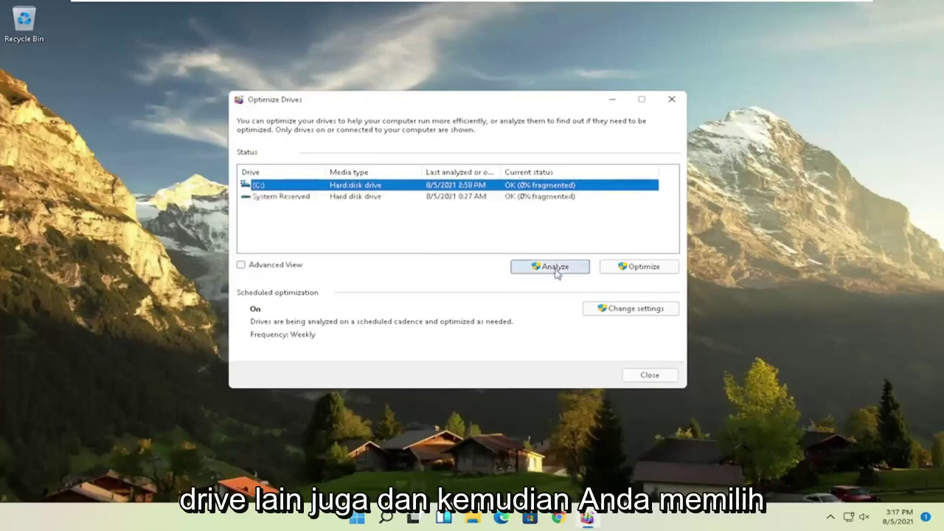
{"action": "left_click", "coordinate": [641, 267]}
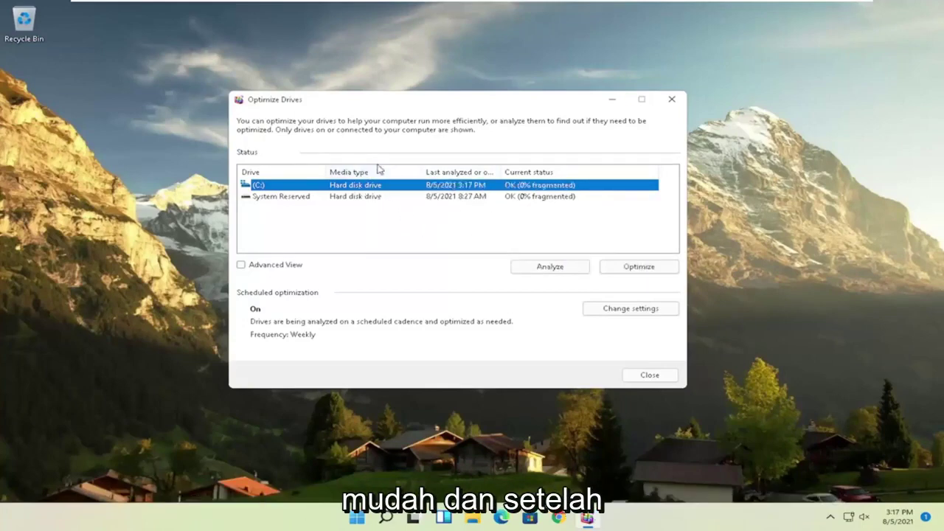
{"action": "left_click", "coordinate": [671, 99]}
- Launch Command Prompt as administrator from a 'cmd' search and accept the UAC prompt
{"action": "left_click", "coordinate": [402, 517]}
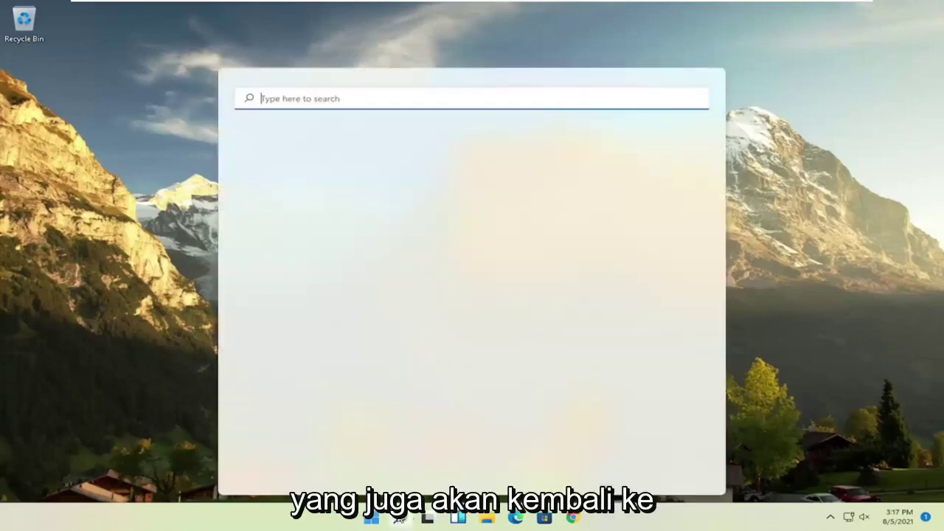
{"action": "type", "text": "cmd"}
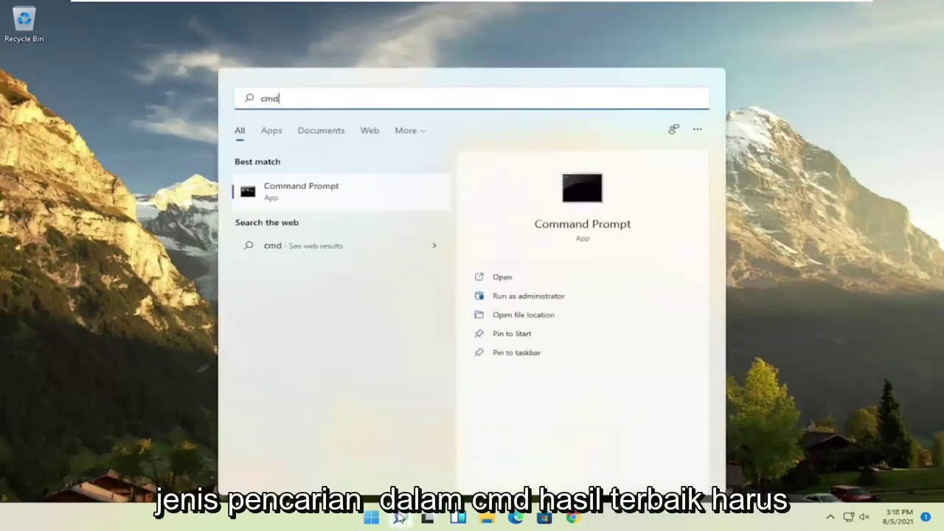
{"action": "right_click", "coordinate": [298, 192]}
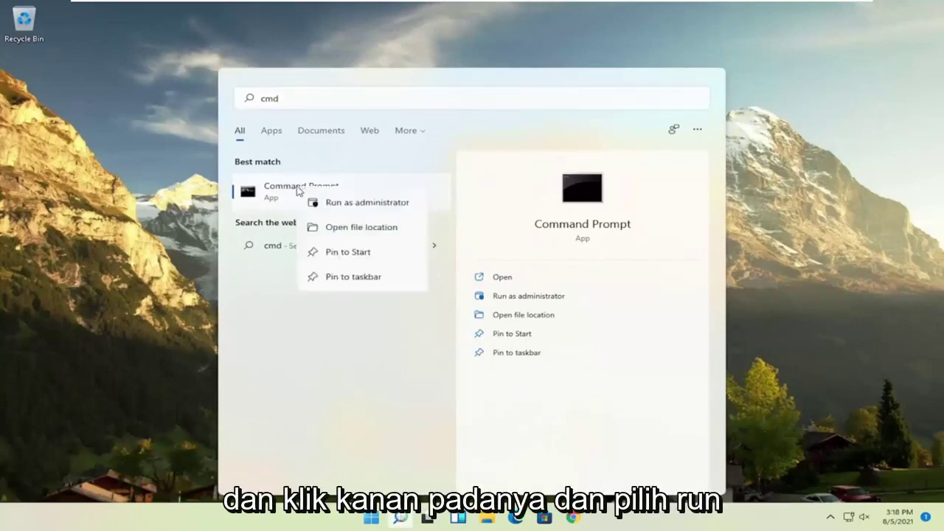
{"action": "left_click", "coordinate": [352, 205]}
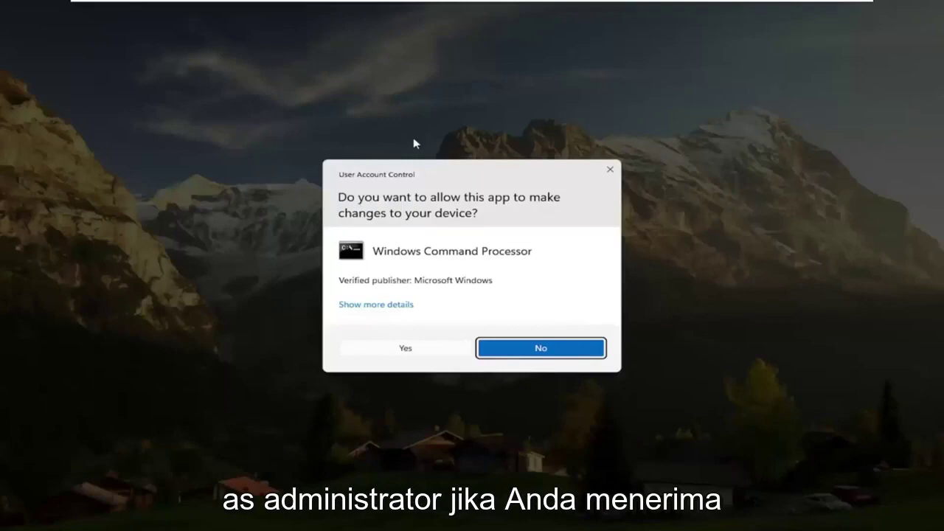
{"action": "left_click", "coordinate": [411, 348]}
{"action": "left_click_drag", "start_coordinate": [396, 106], "coordinate": [425, 84]}
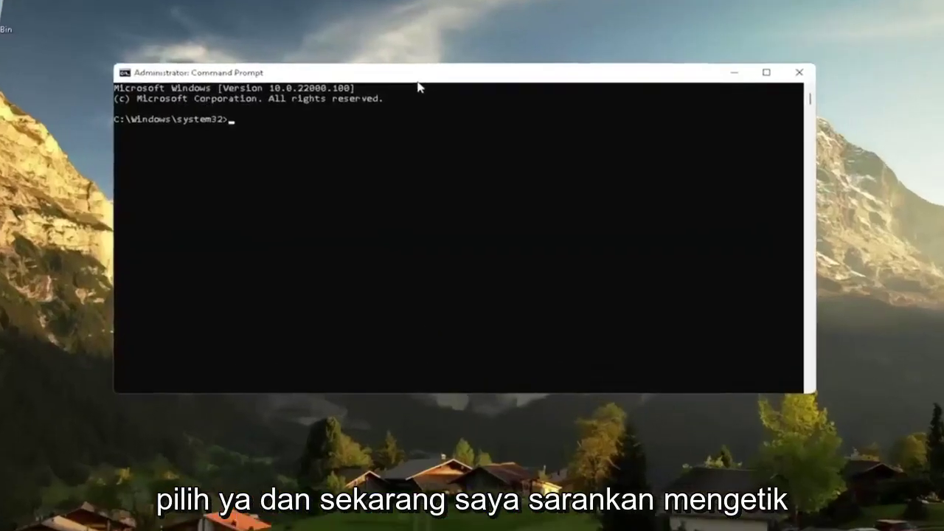
- Run sfc /scannow at the administrator command prompt
{"action": "type", "text": "sfc /scannow"}
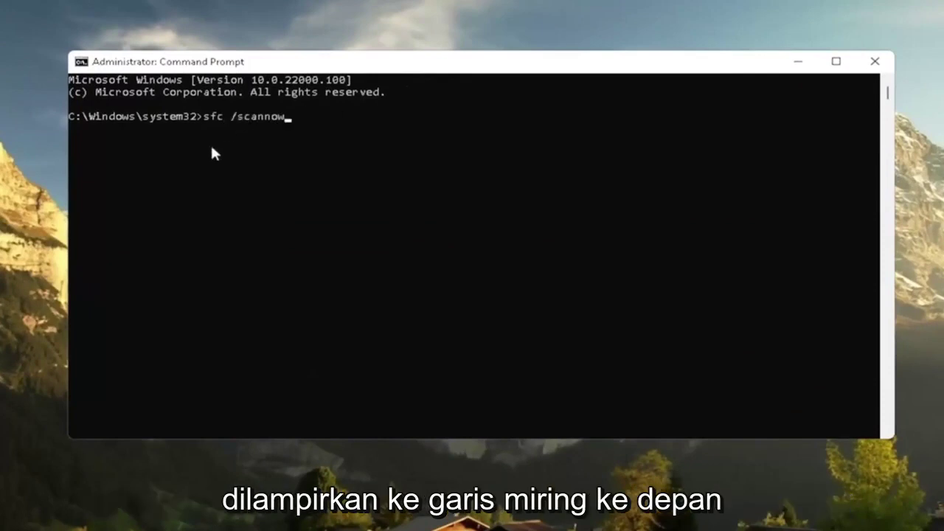
{"action": "key", "text": "Return"}
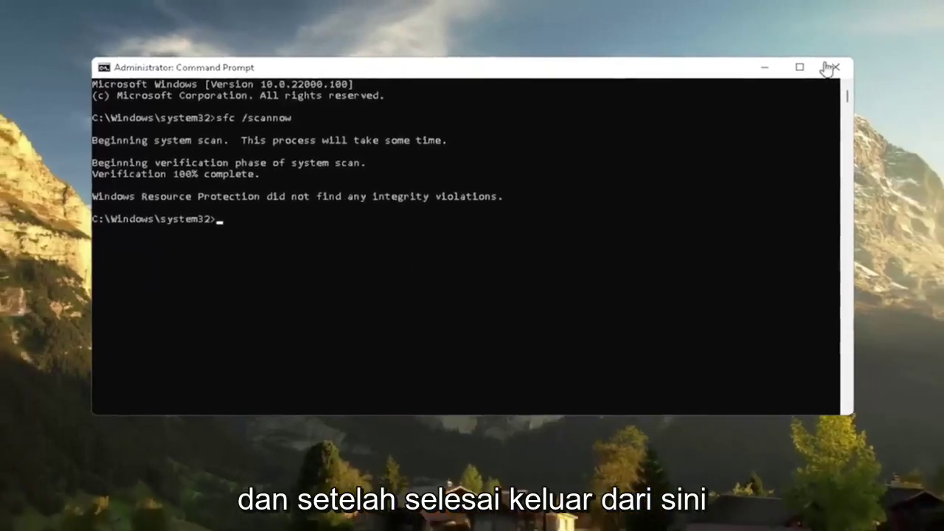
- Close the administrator Command Prompt and bring up the Start button's quick-access menu
{"action": "left_click", "coordinate": [870, 62]}
{"action": "right_click", "coordinate": [372, 516]}
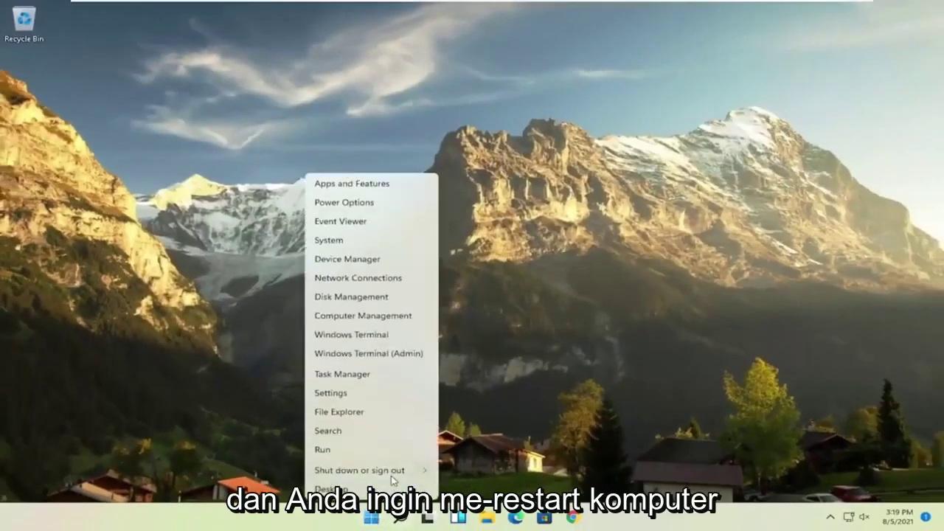